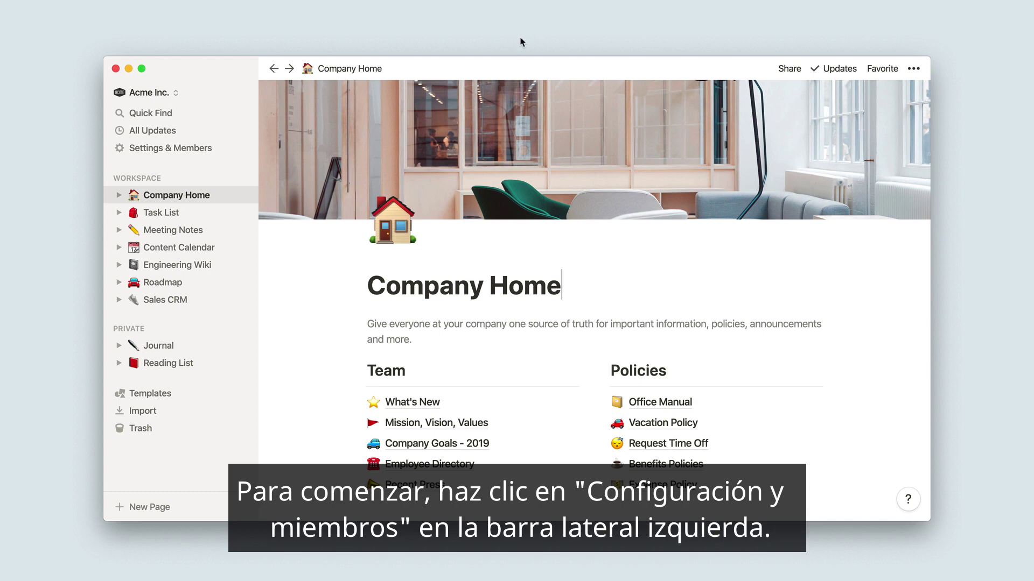
# - Open Settings & Members to see the workspace's 7 members and their access levels
pyautogui.click(230, 147)
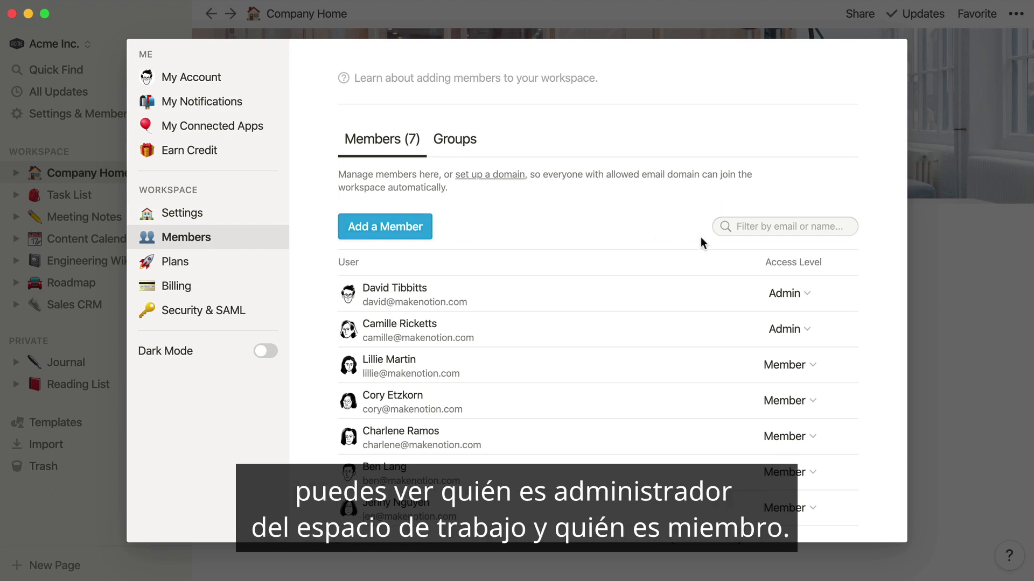
pyautogui.click(790, 294)
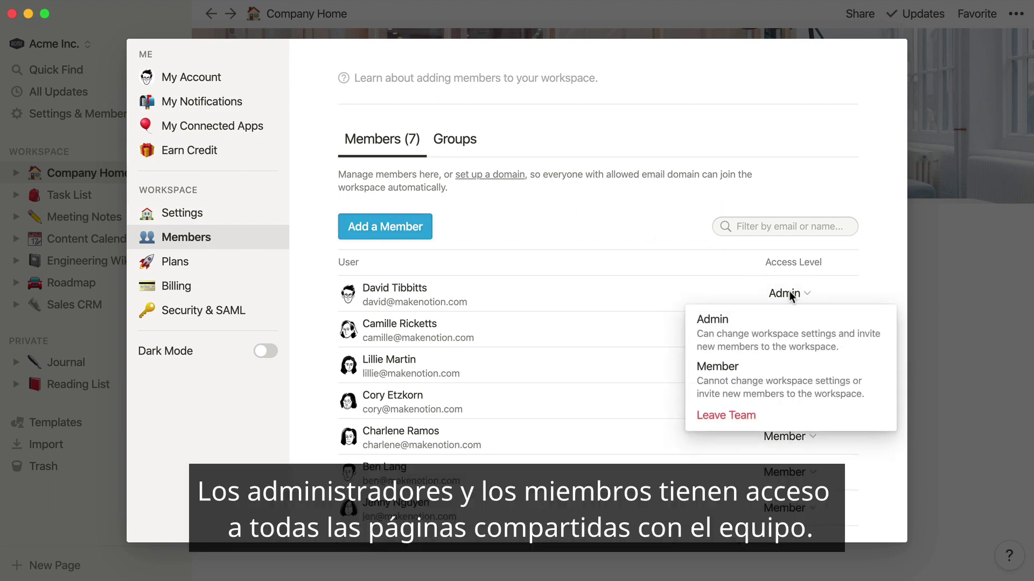
pyautogui.click(789, 292)
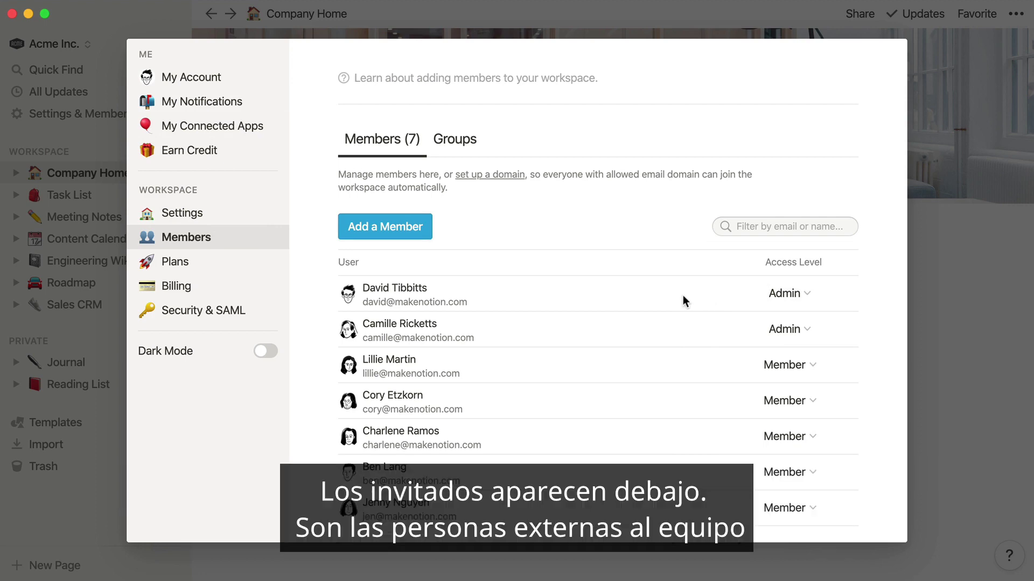
pyautogui.scroll(-5, 683, 296)
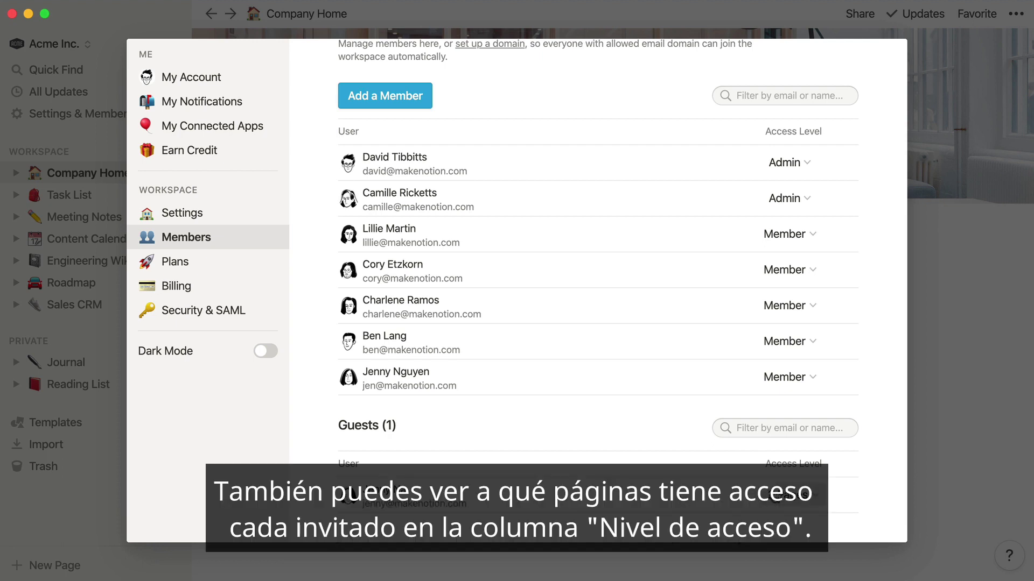
pyautogui.click(789, 494)
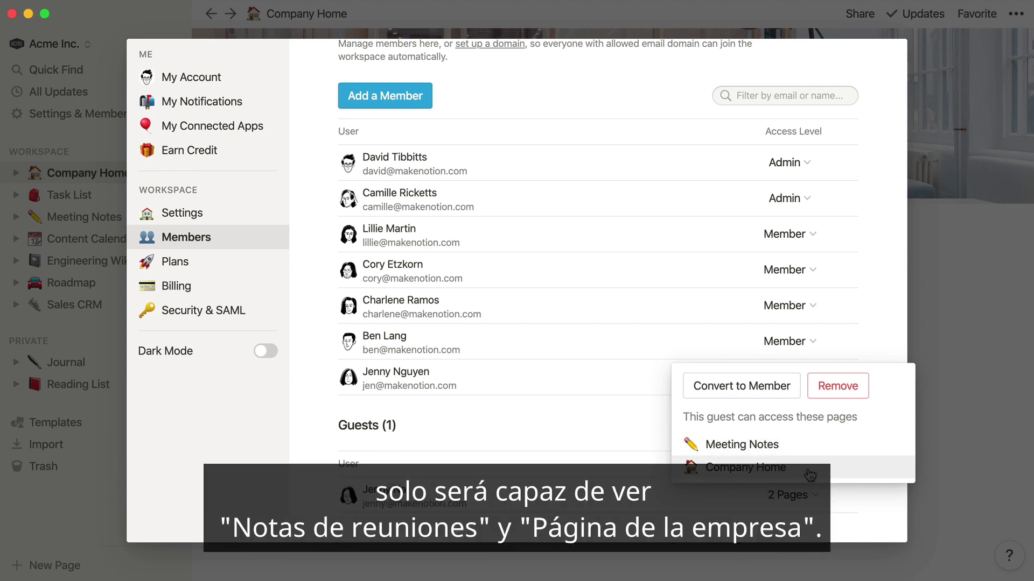
pyautogui.click(629, 420)
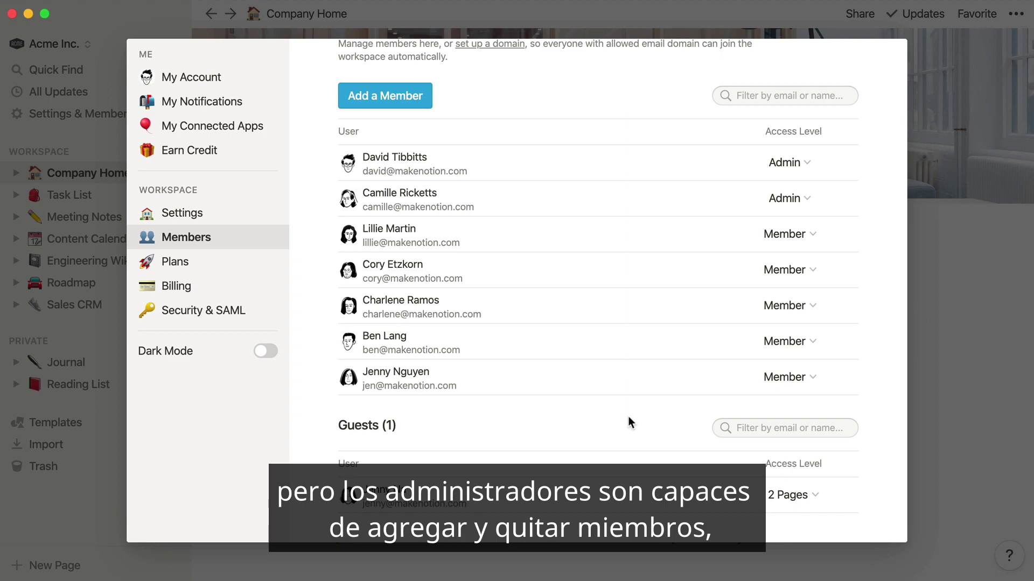
pyautogui.scroll(5, 627, 416)
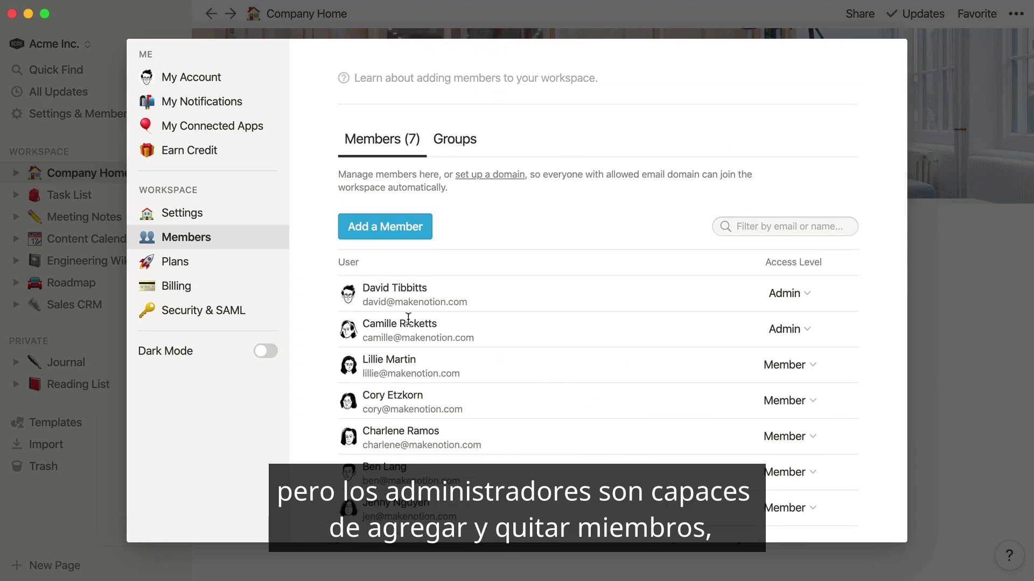
pyautogui.click(243, 315)
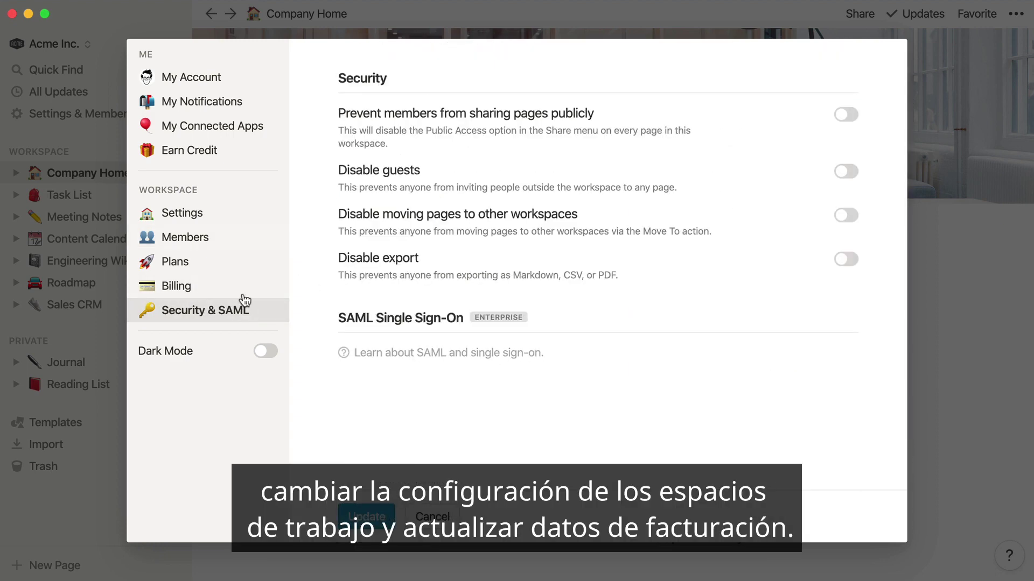
pyautogui.click(243, 214)
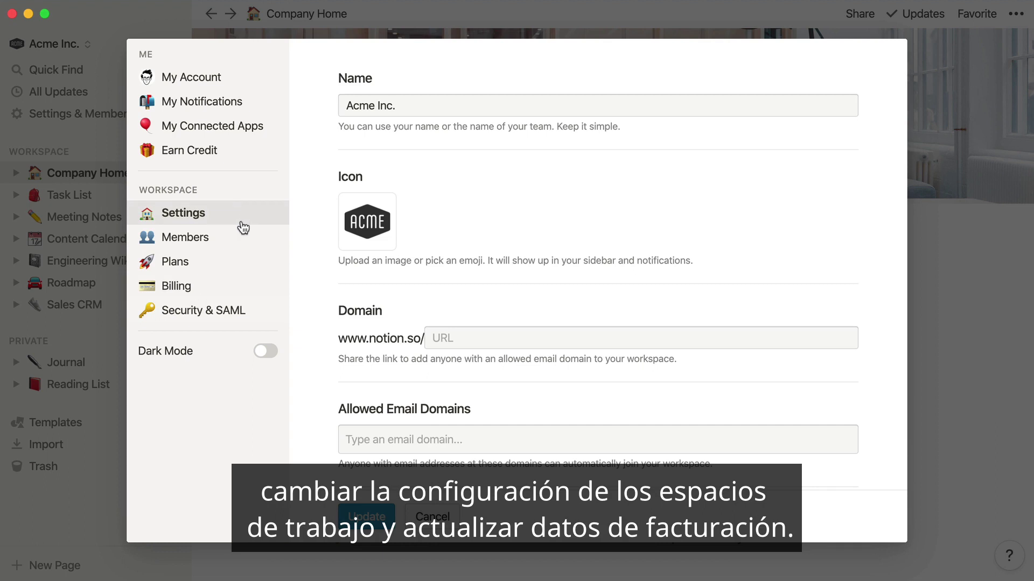
pyautogui.click(238, 292)
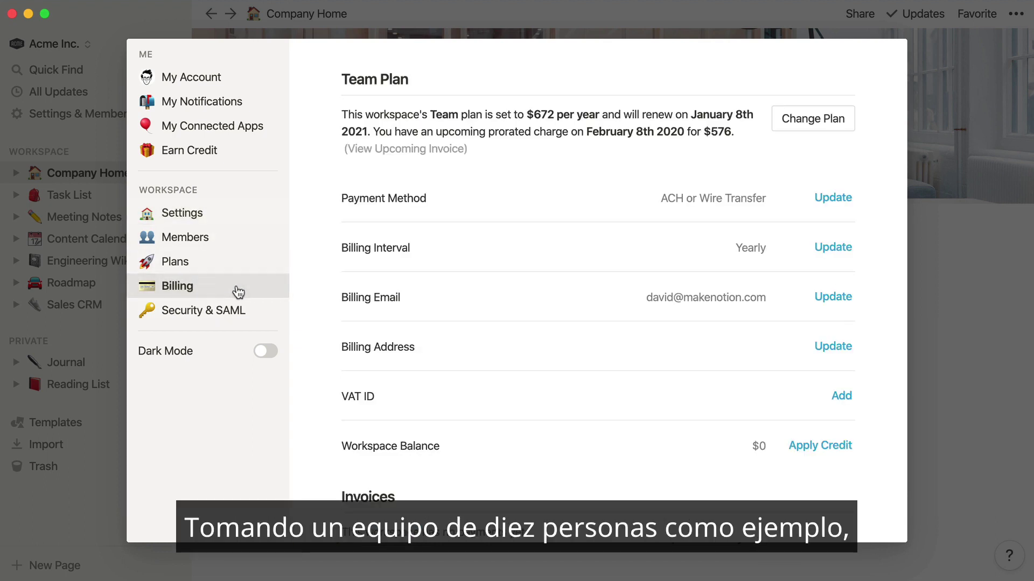
pyautogui.click(239, 238)
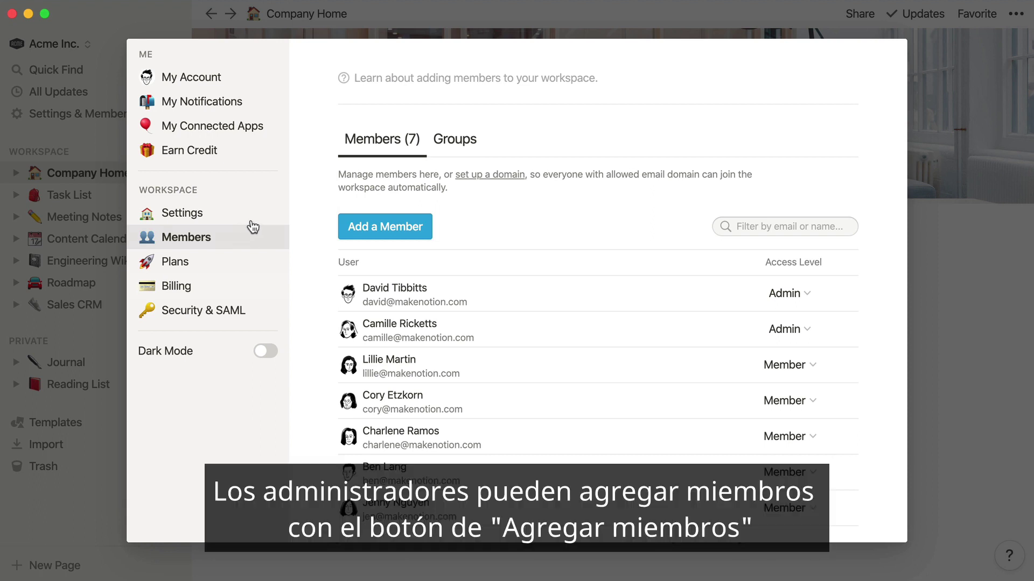
# - Invite a new person by e-mail with the Member role, bringing the workspace to 8 members
pyautogui.click(389, 231)
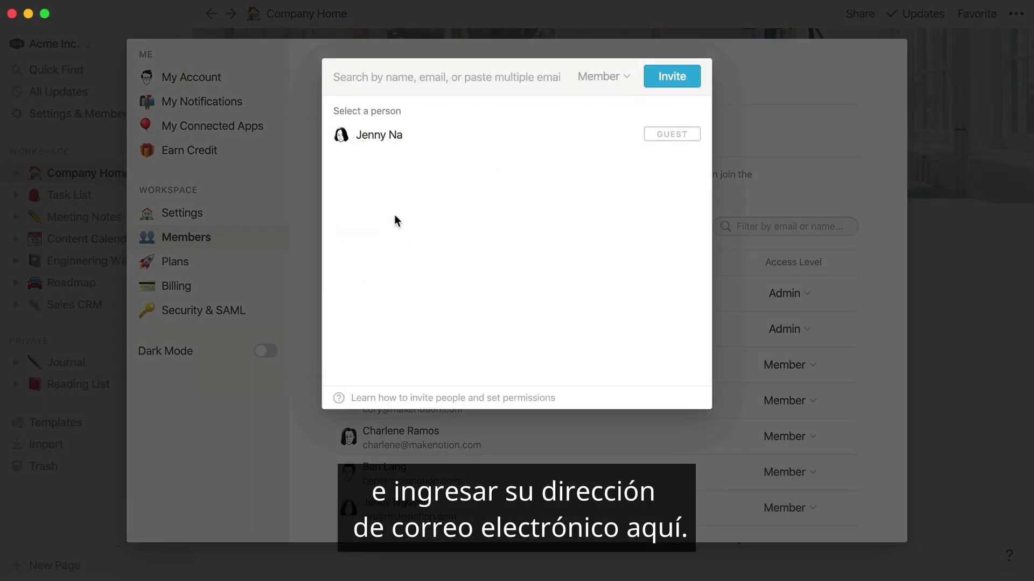
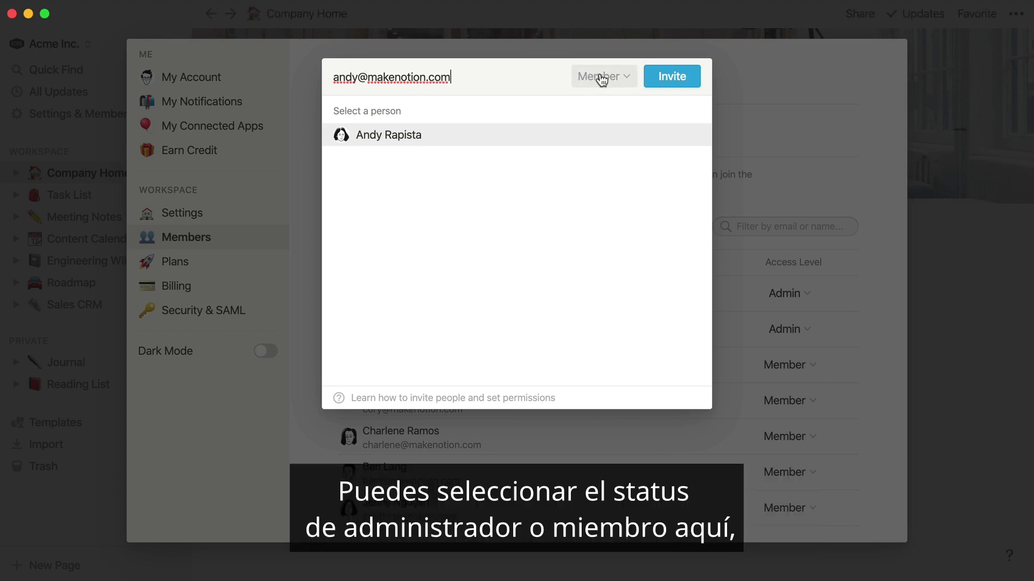
pyautogui.click(600, 76)
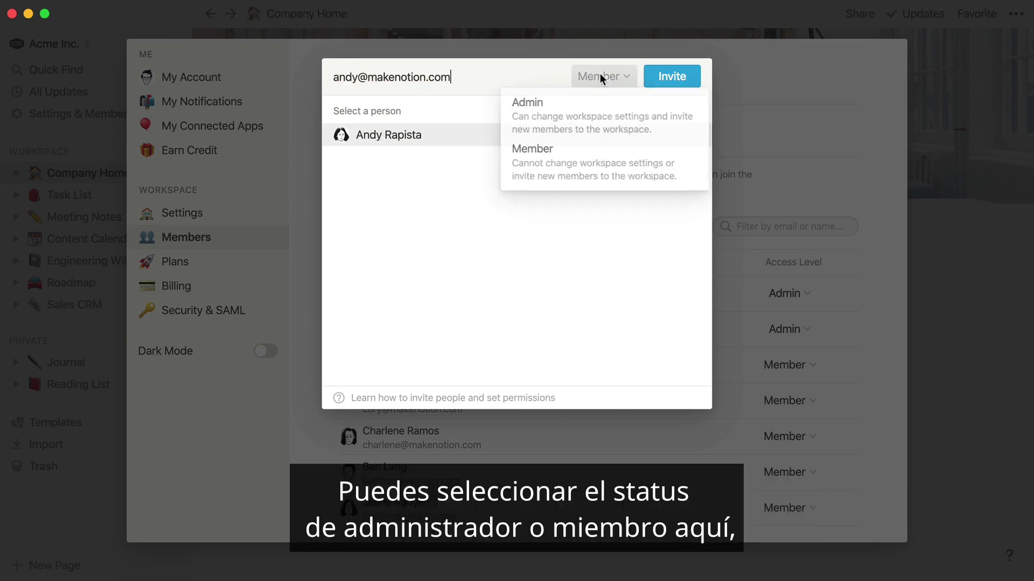
pyautogui.click(591, 165)
pyautogui.click(680, 80)
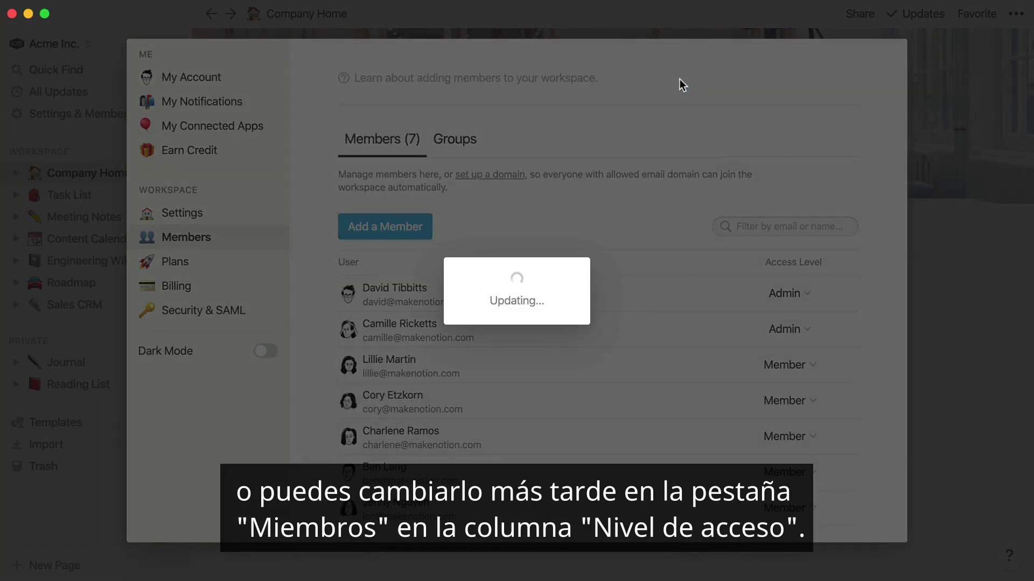
pyautogui.scroll(-5, 643, 344)
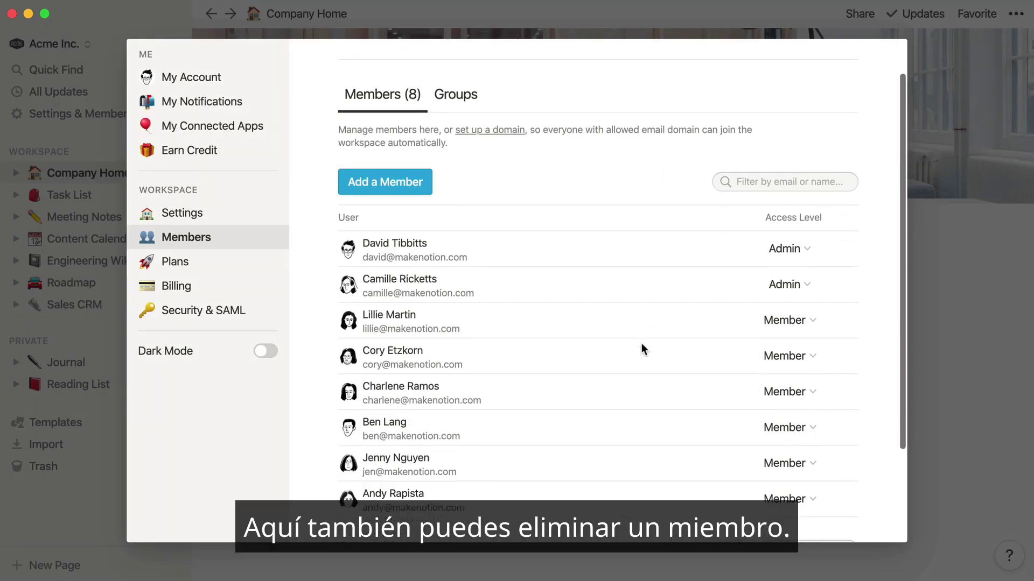
# - Remove the newly invited member from the team and close the settings window
pyautogui.click(784, 378)
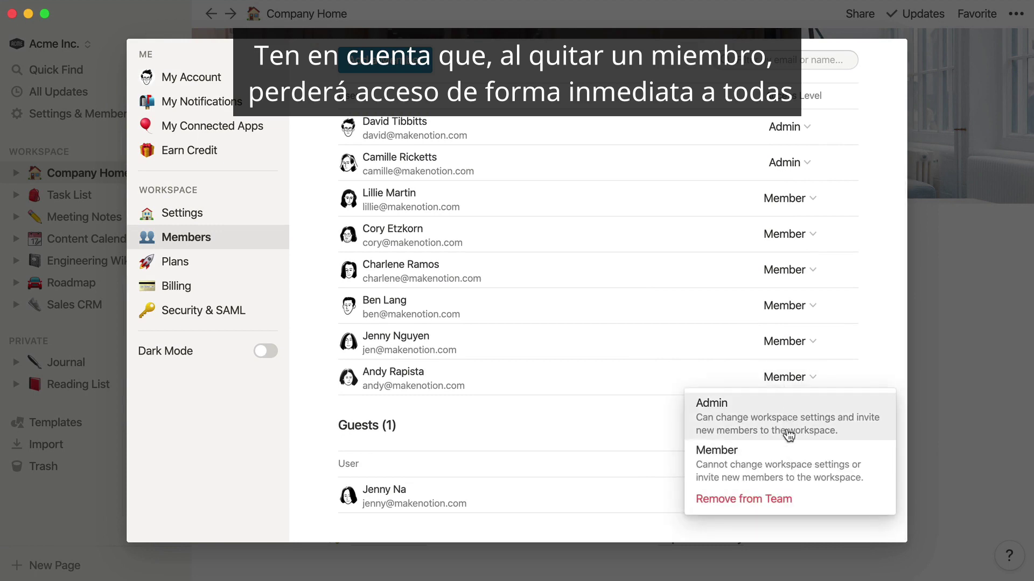
pyautogui.click(788, 501)
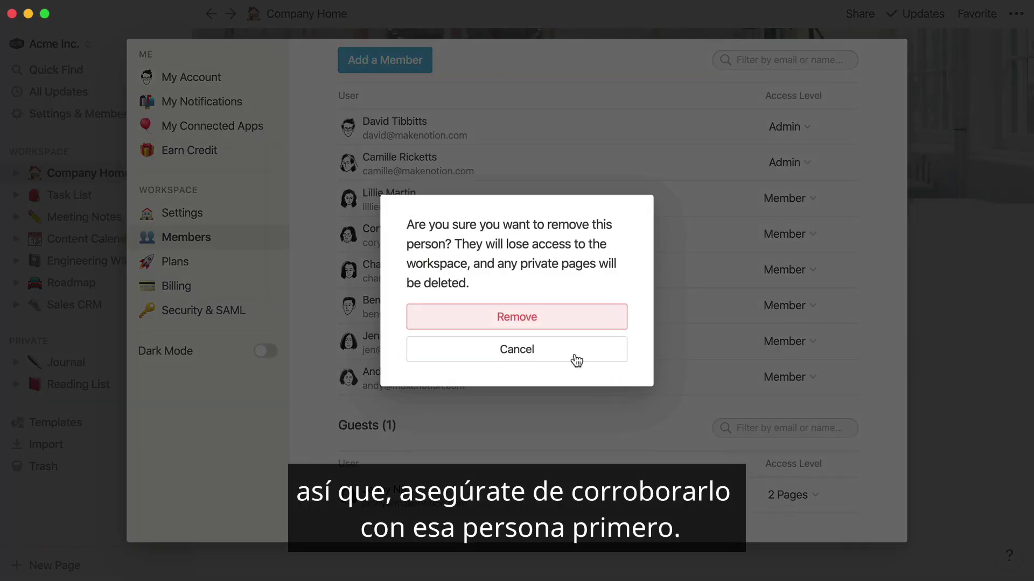
pyautogui.click(520, 320)
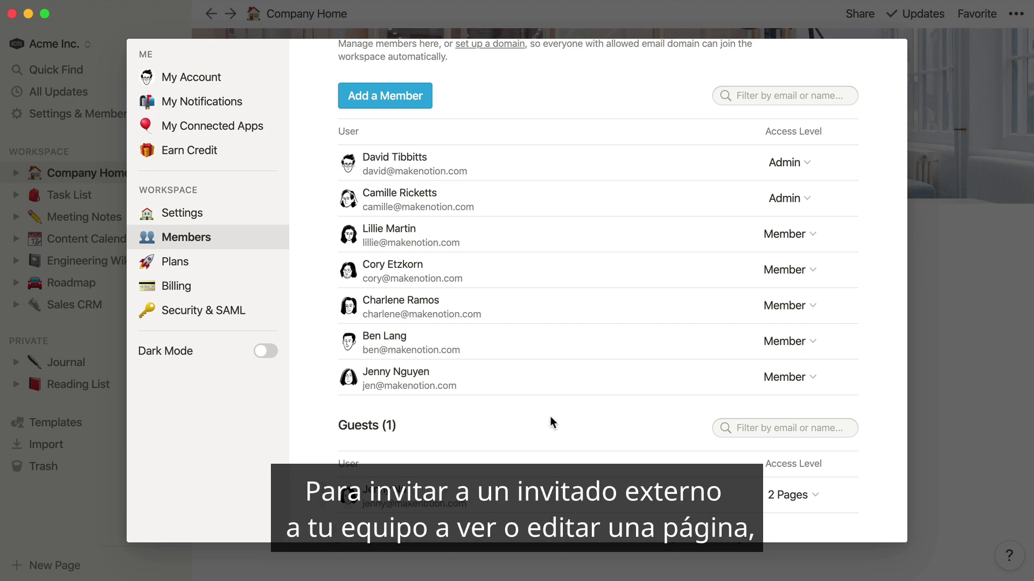
pyautogui.click(938, 308)
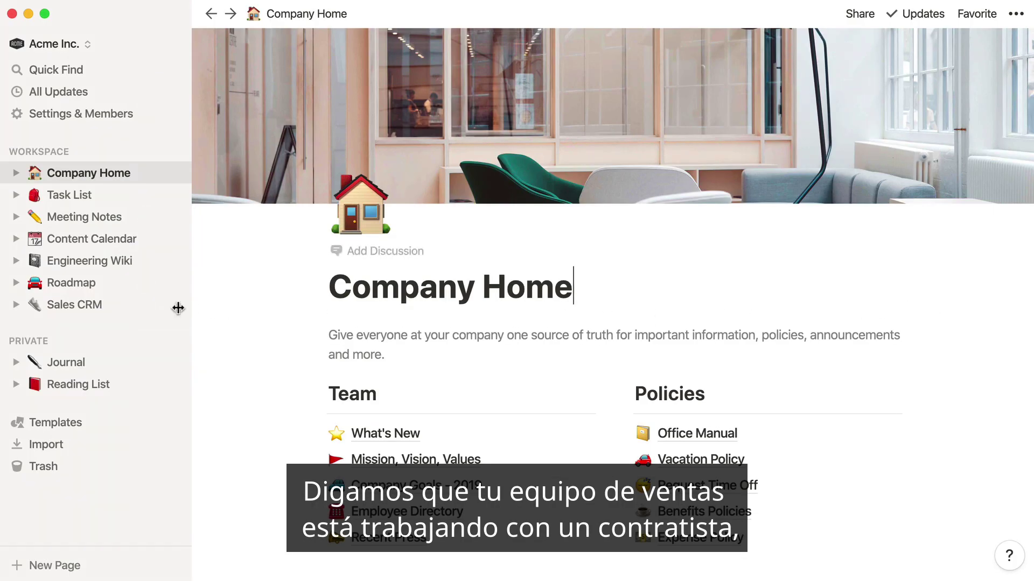
# - Invite a guest by e-mail to the Sales CRM page with Can Comment permission
pyautogui.click(129, 308)
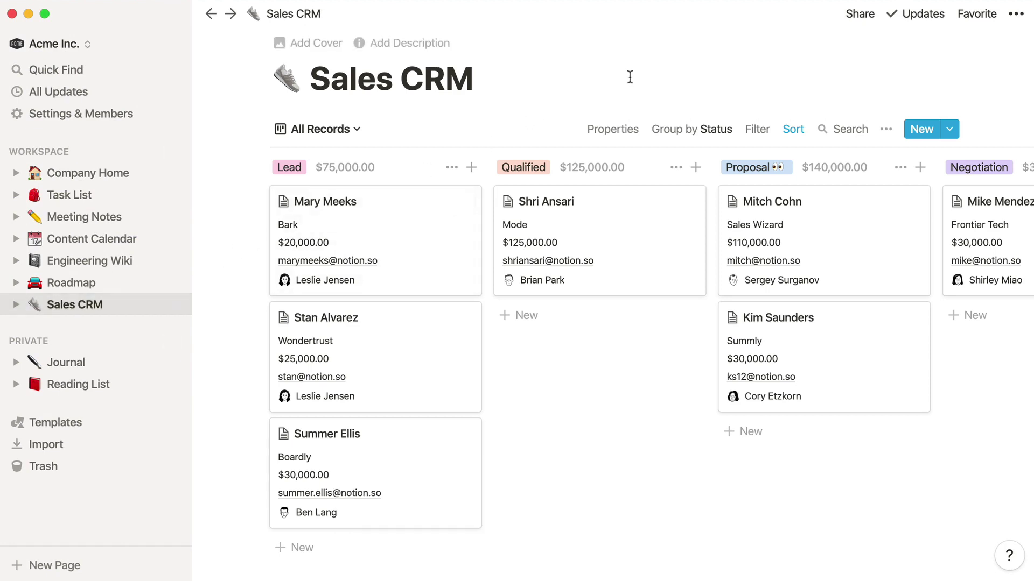
pyautogui.click(864, 17)
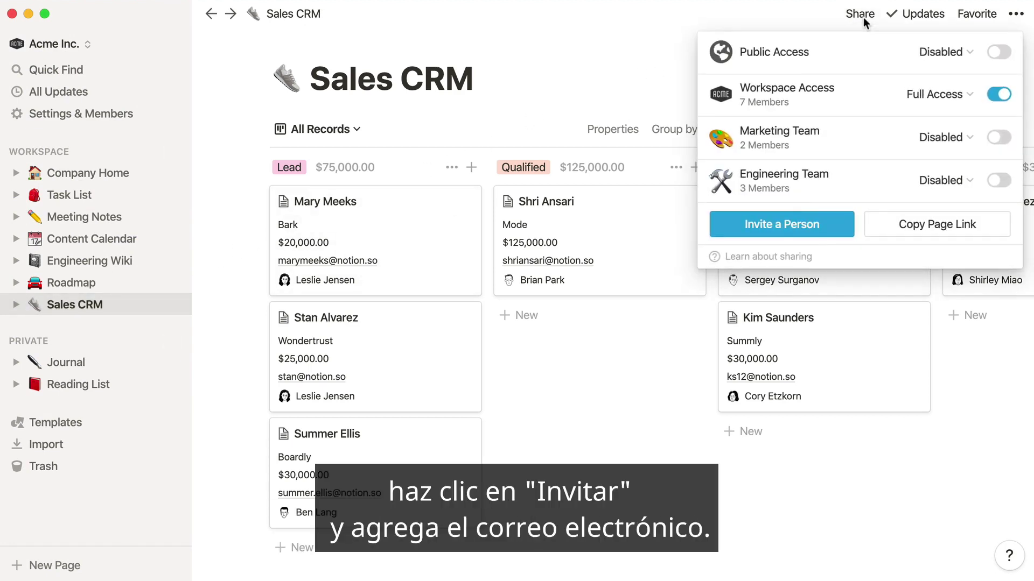
pyautogui.click(796, 224)
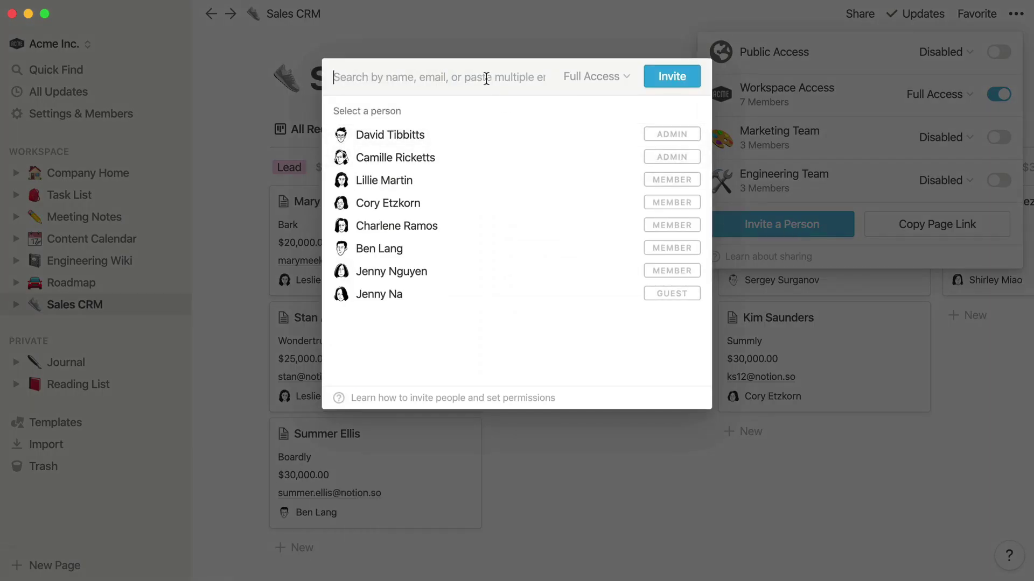
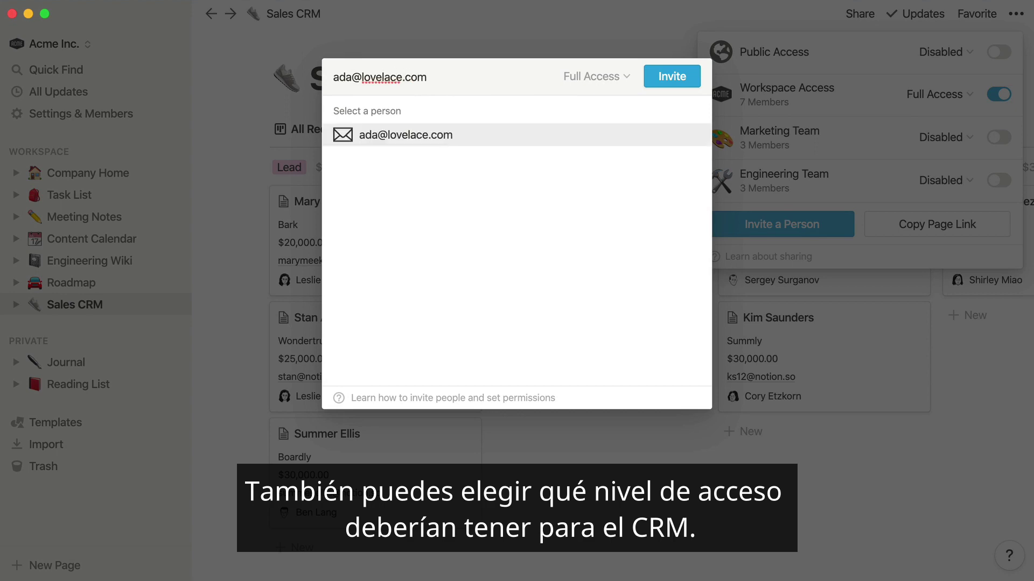
pyautogui.click(483, 135)
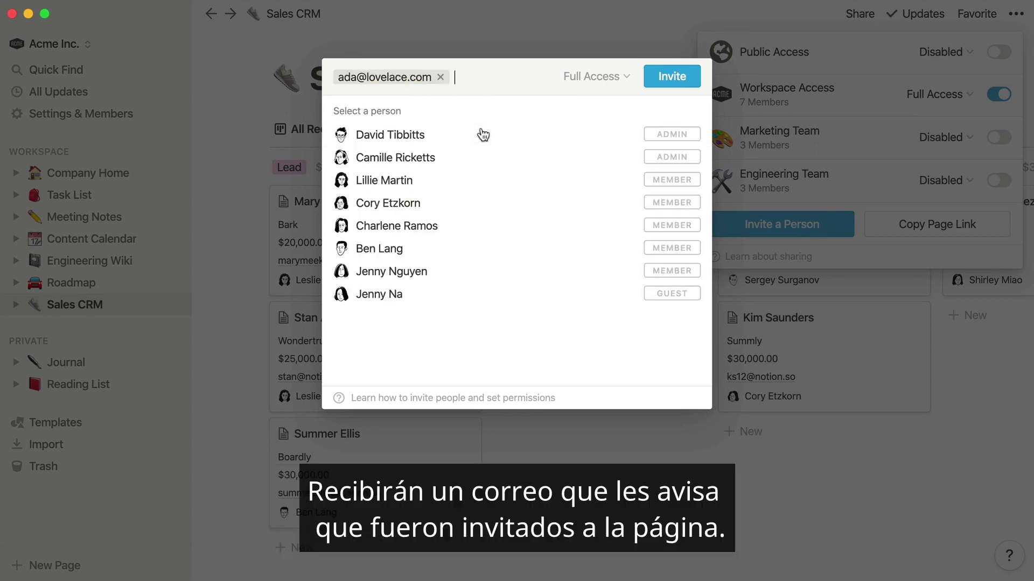
pyautogui.click(606, 78)
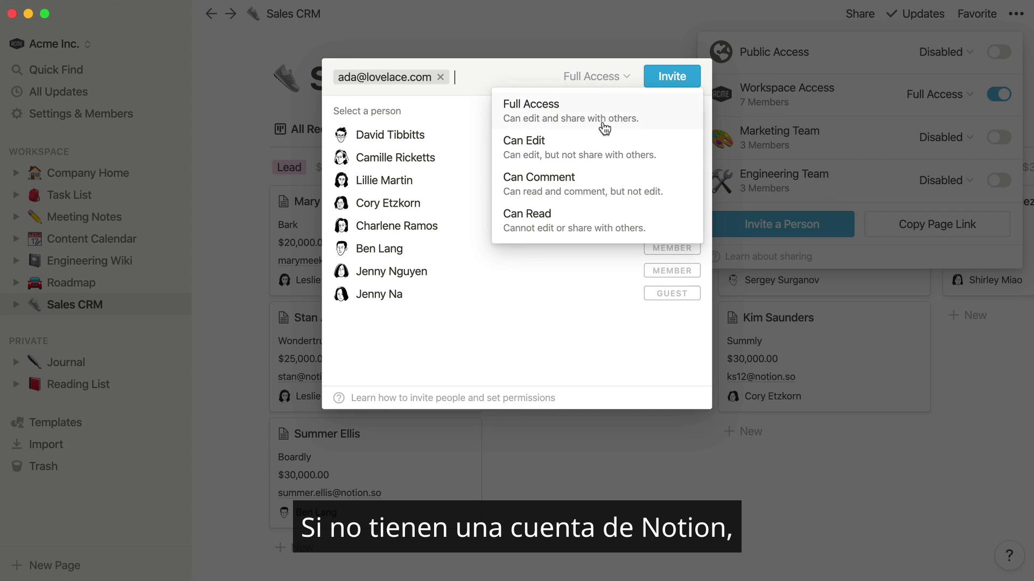
pyautogui.click(595, 186)
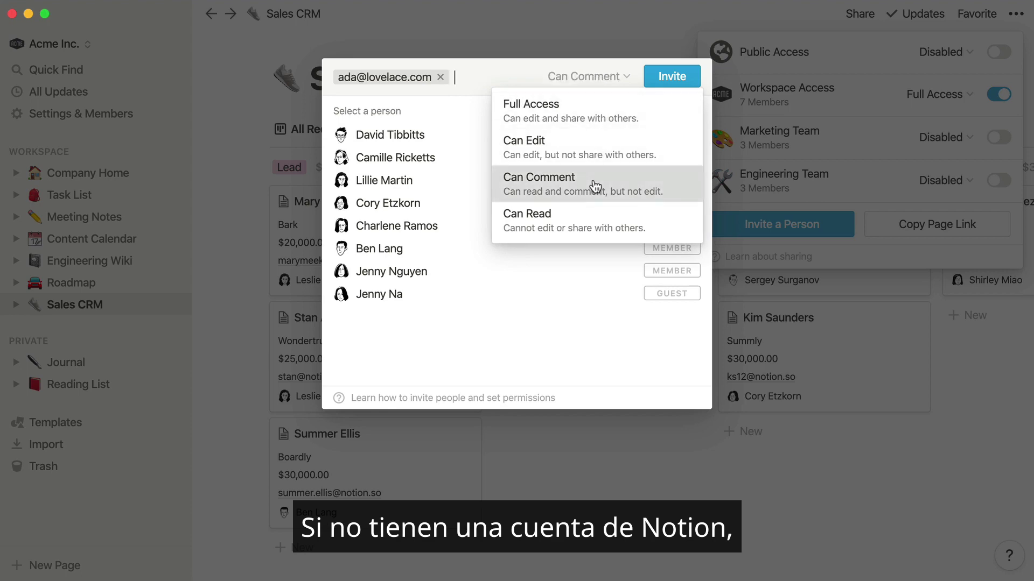
pyautogui.click(673, 78)
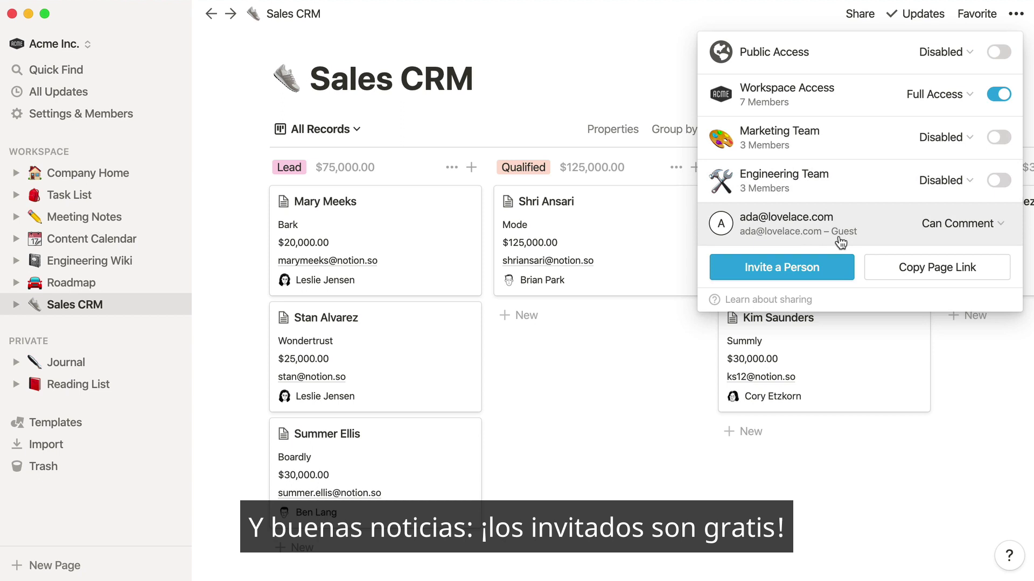
pyautogui.click(618, 363)
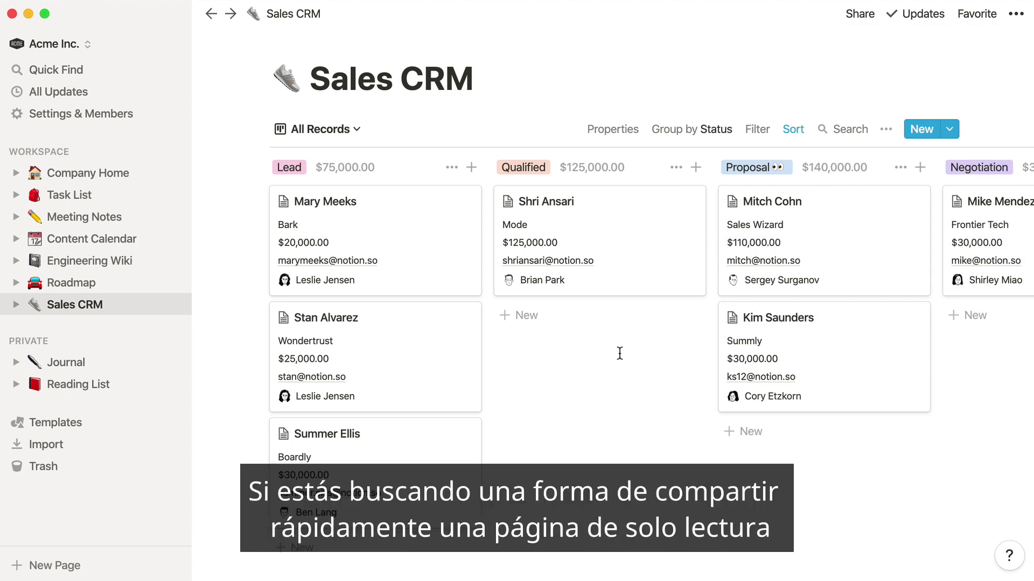
pyautogui.click(860, 16)
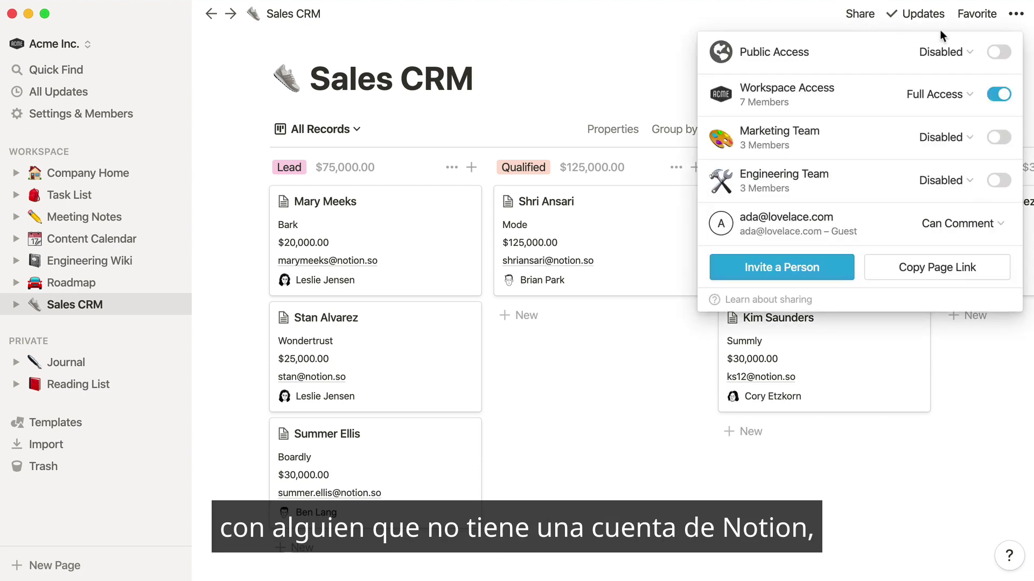
# - Switch on Can Read public access for Sales CRM and copy the page link
pyautogui.click(998, 53)
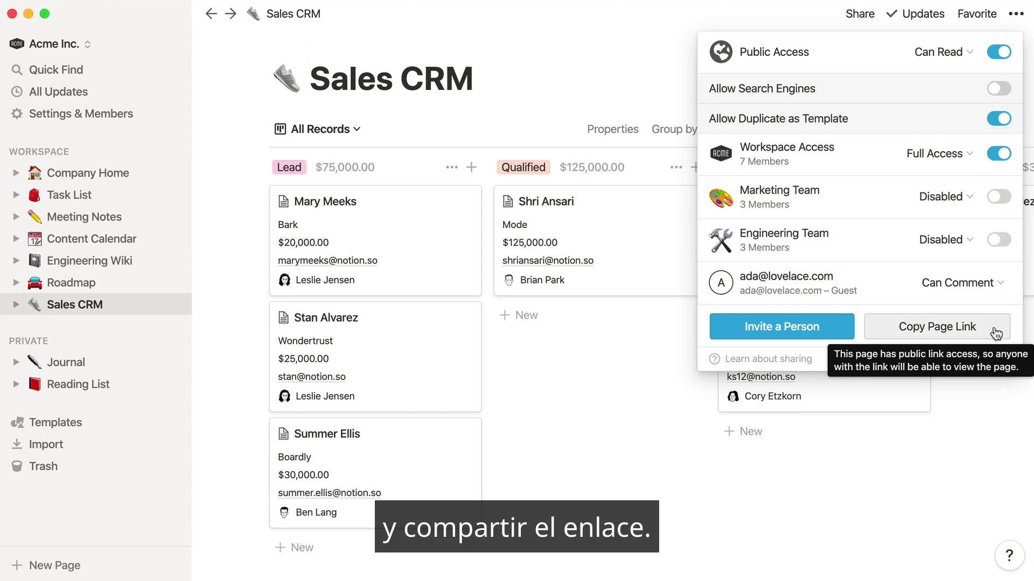
pyautogui.click(995, 334)
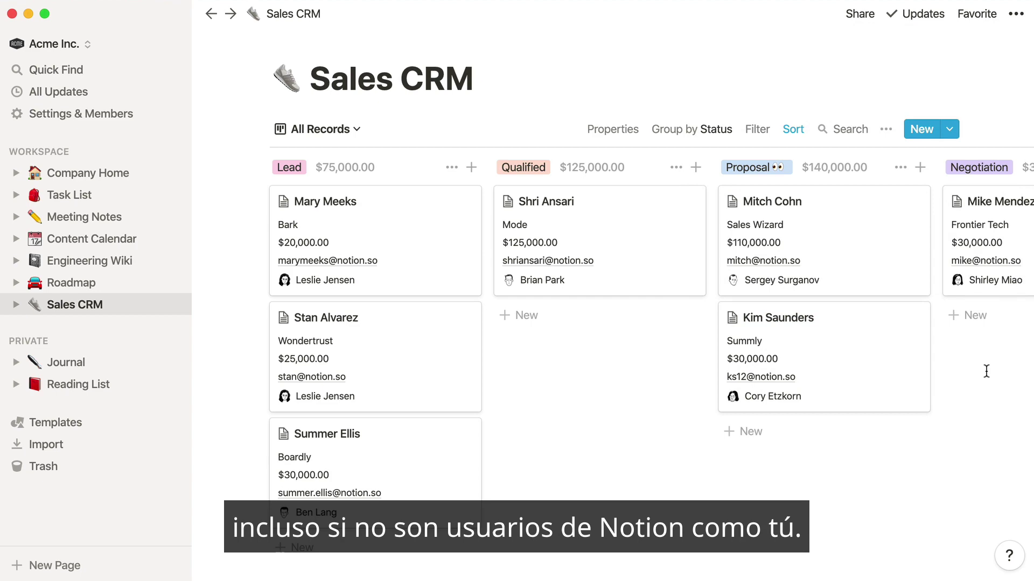
# - Add the workspace admin to the Marketing Team group in Settings, then close settings
pyautogui.click(130, 116)
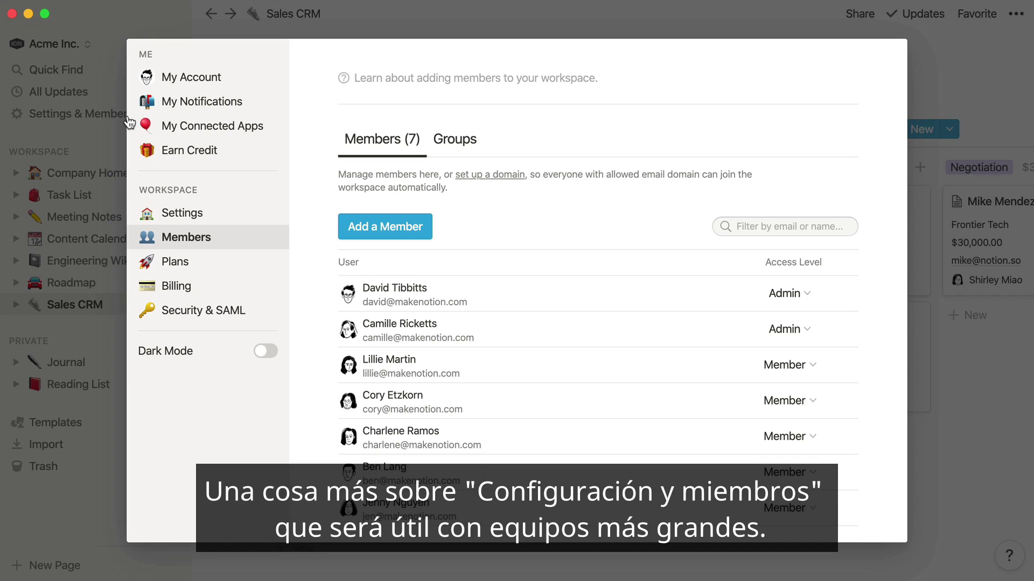
pyautogui.click(454, 139)
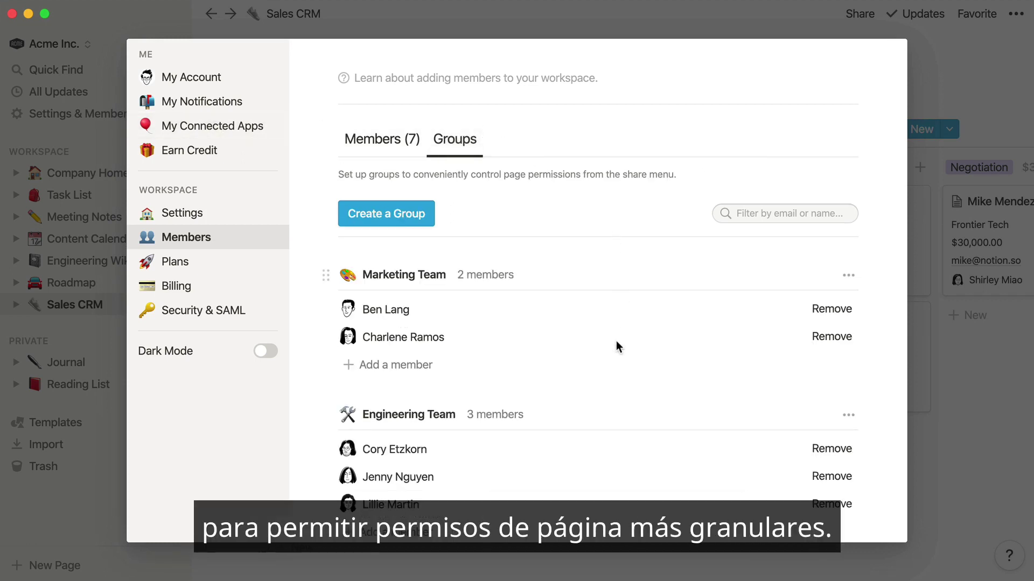
pyautogui.scroll(-2, 612, 367)
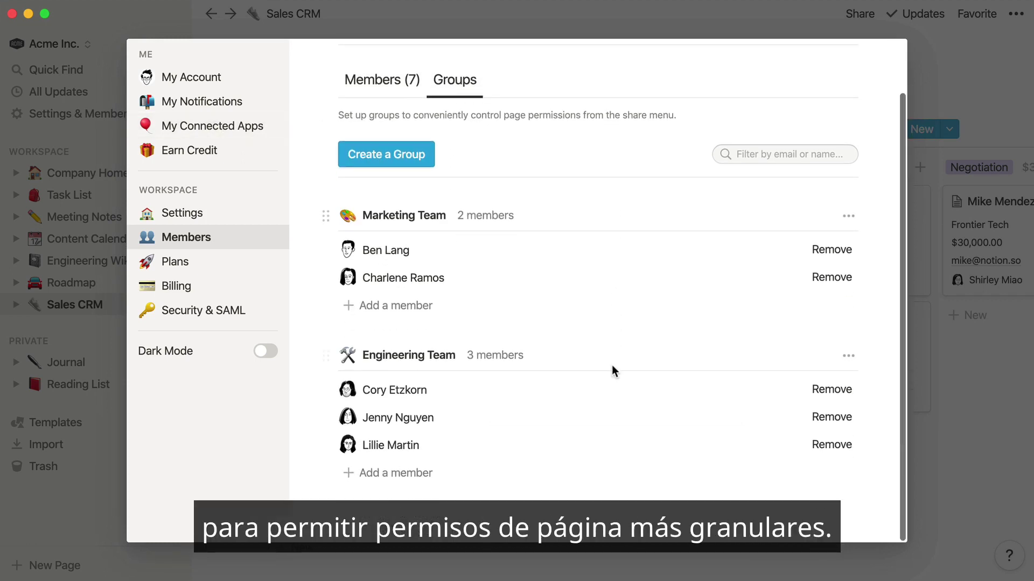
pyautogui.click(405, 306)
pyautogui.write('david')
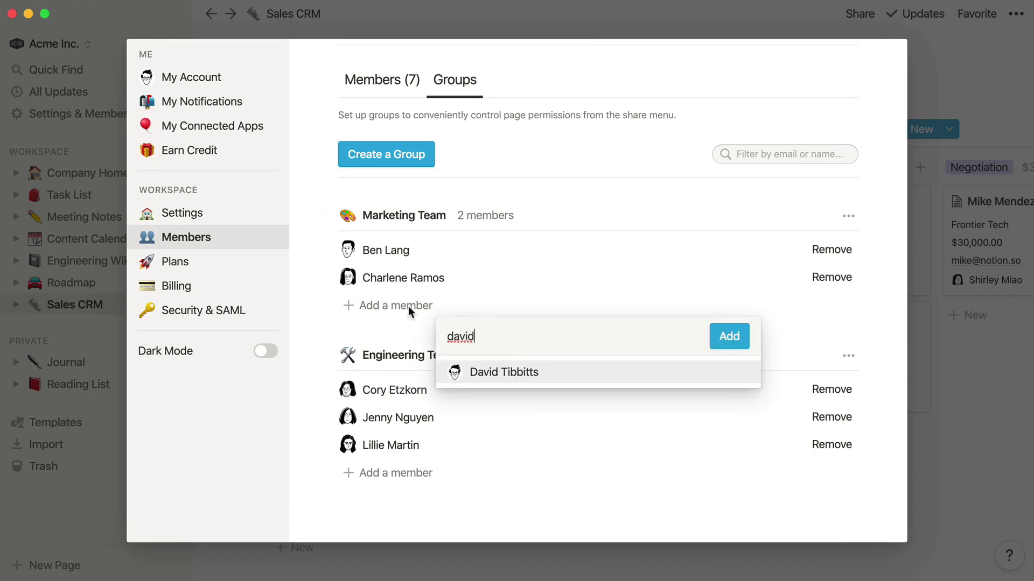
pyautogui.click(526, 373)
pyautogui.click(723, 339)
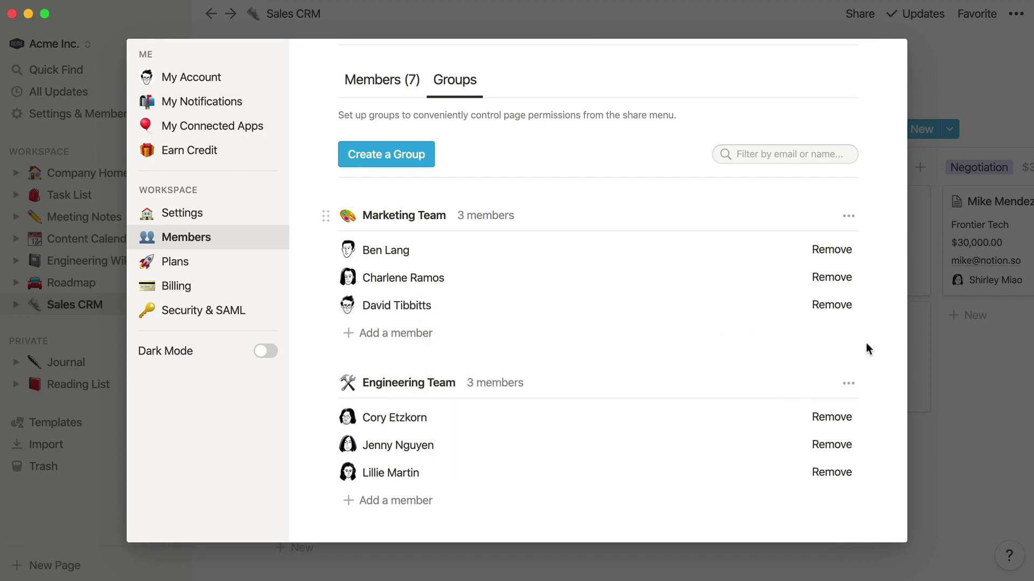
pyautogui.click(951, 362)
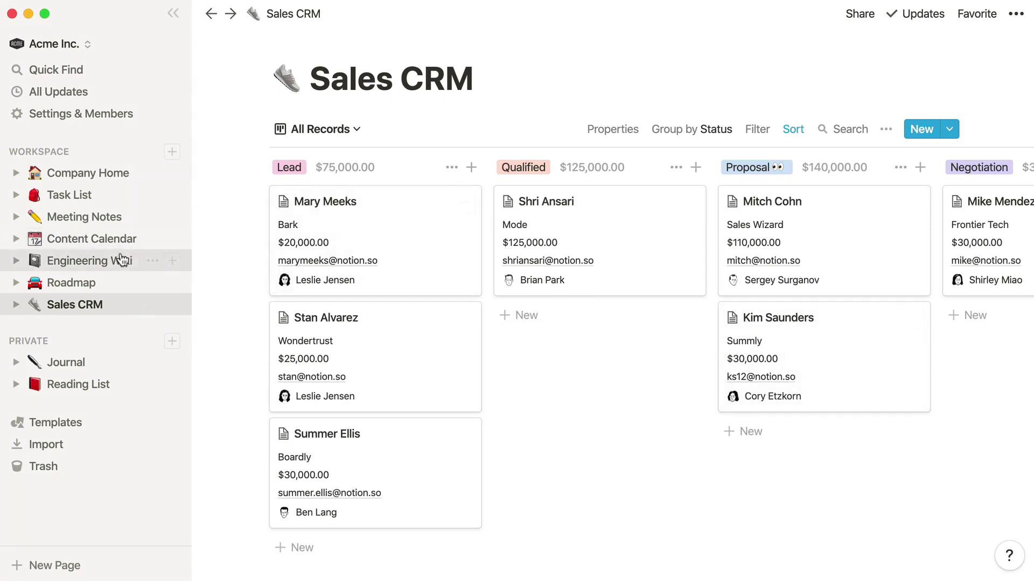
# - Give Marketing Team access to the Engineering Wiki page and list its permission levels
pyautogui.click(127, 260)
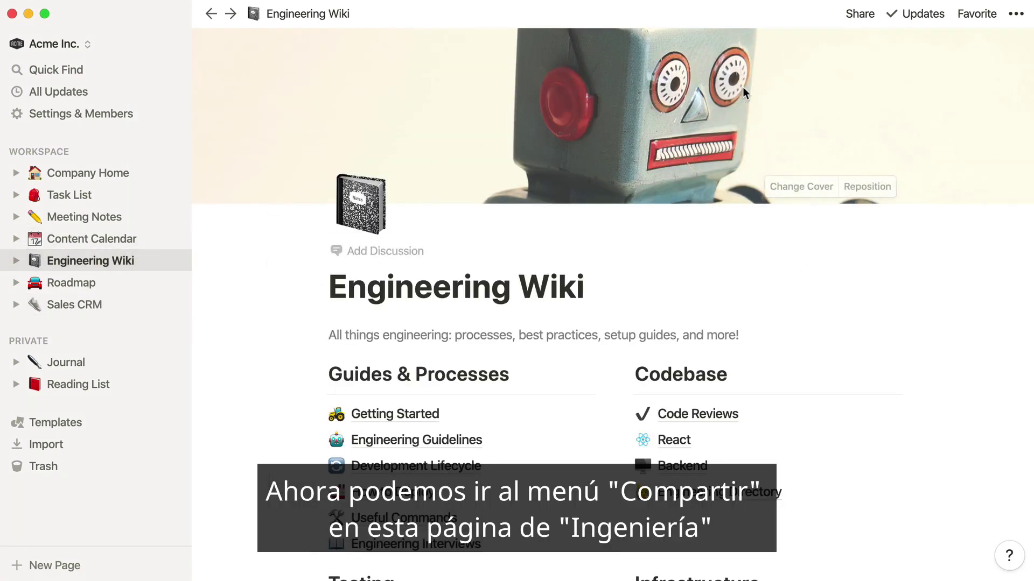
pyautogui.click(847, 19)
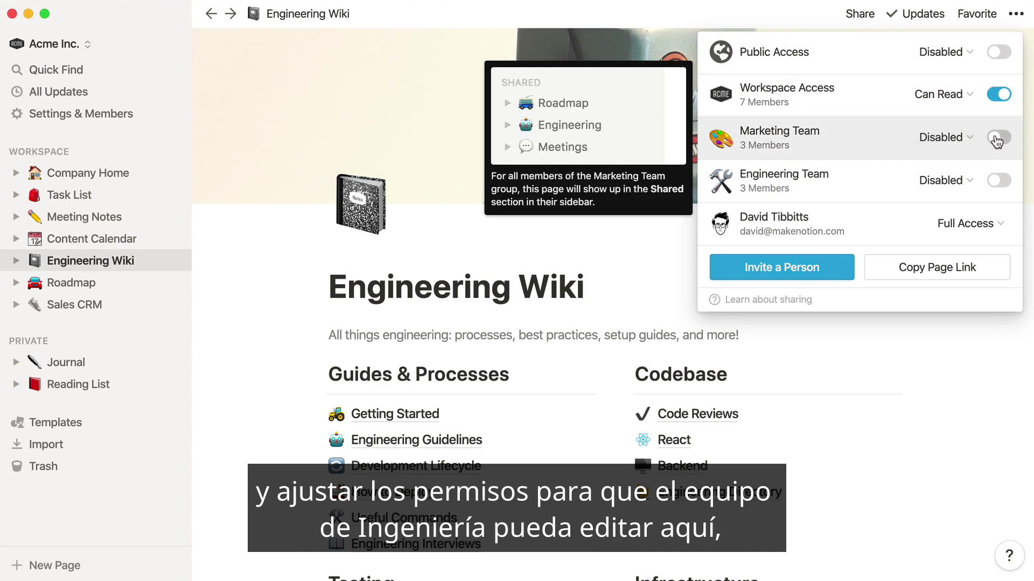
pyautogui.click(997, 141)
pyautogui.click(935, 139)
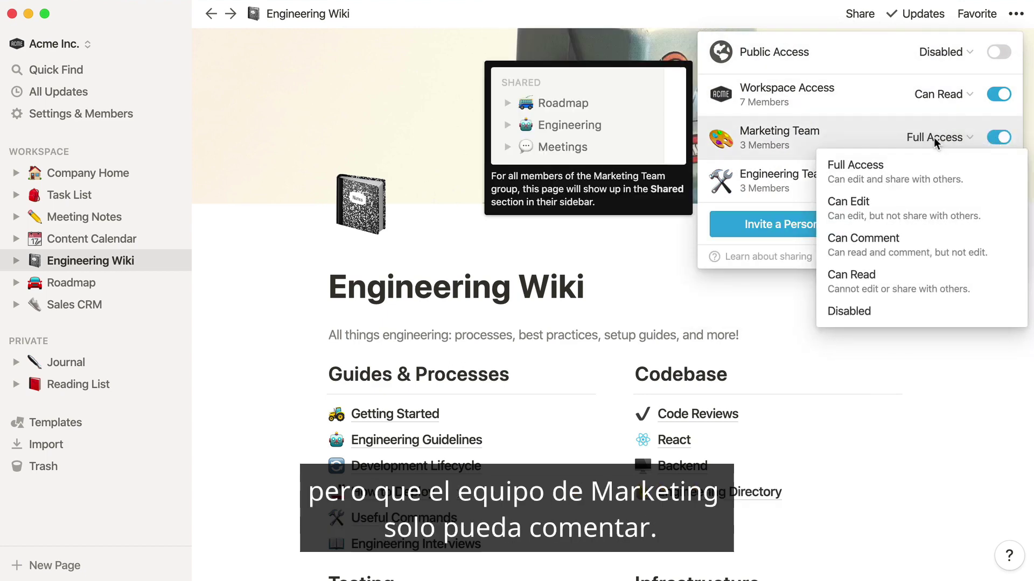